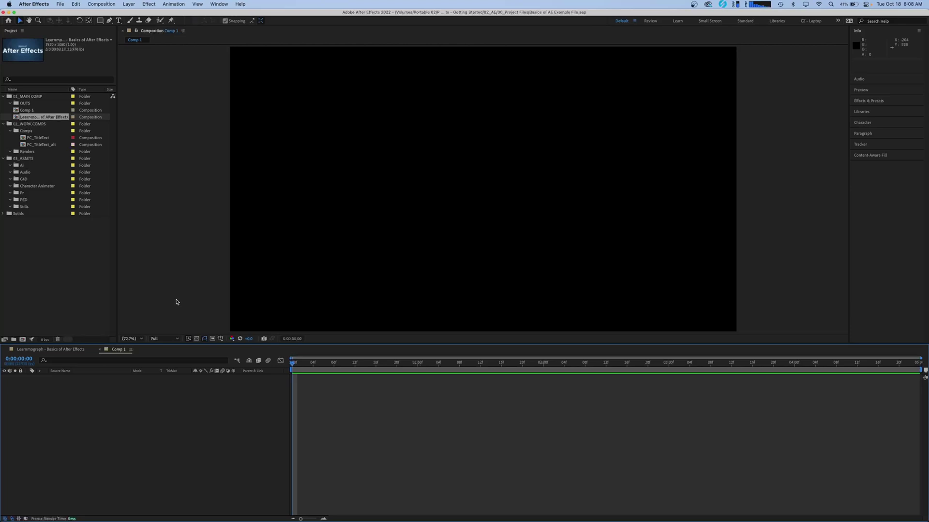
click(84, 291)
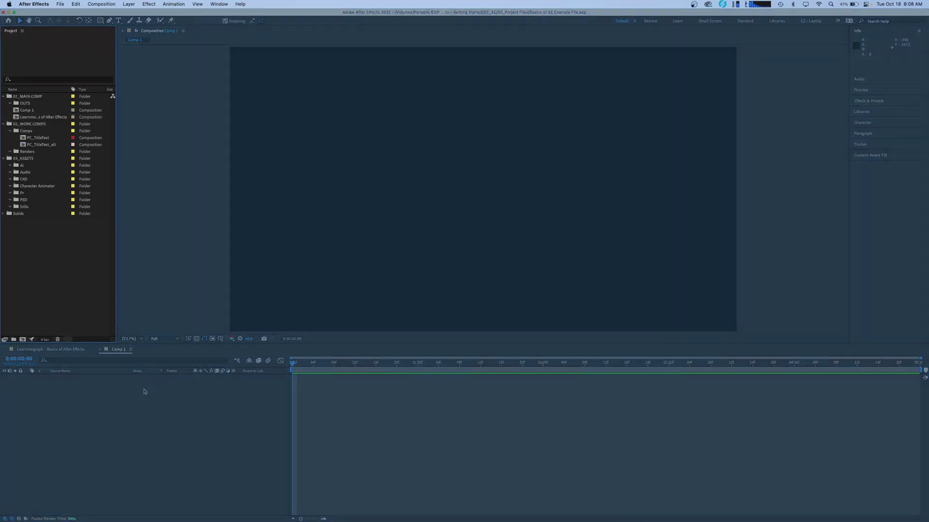
click(159, 419)
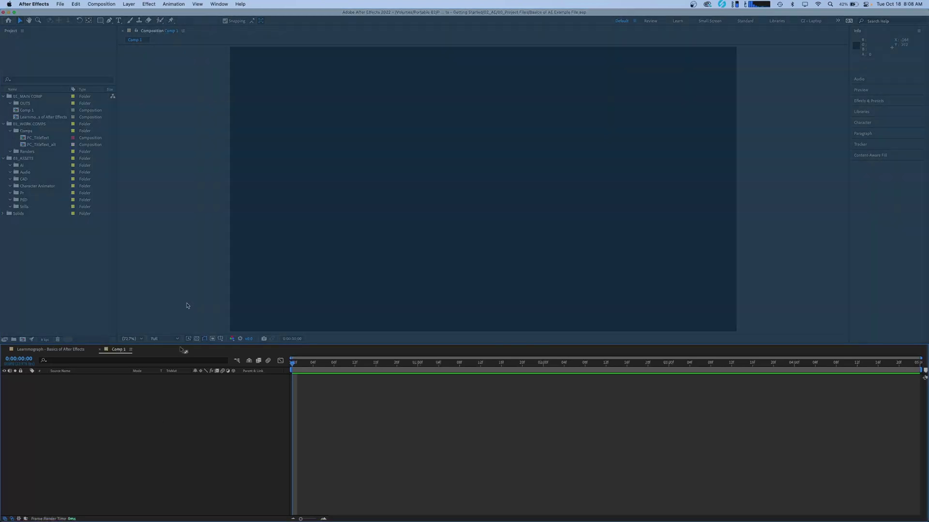
click(187, 306)
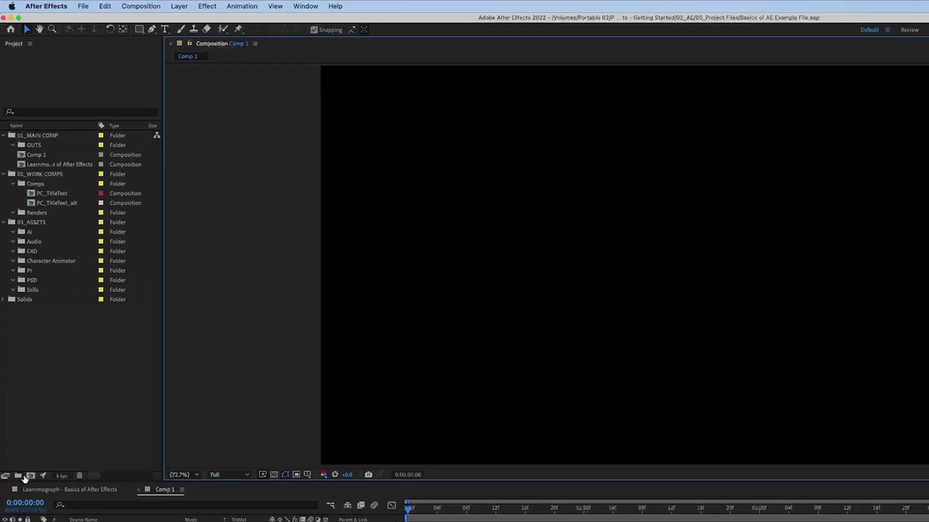
Create a new project folder named Bin 1
click(18, 477)
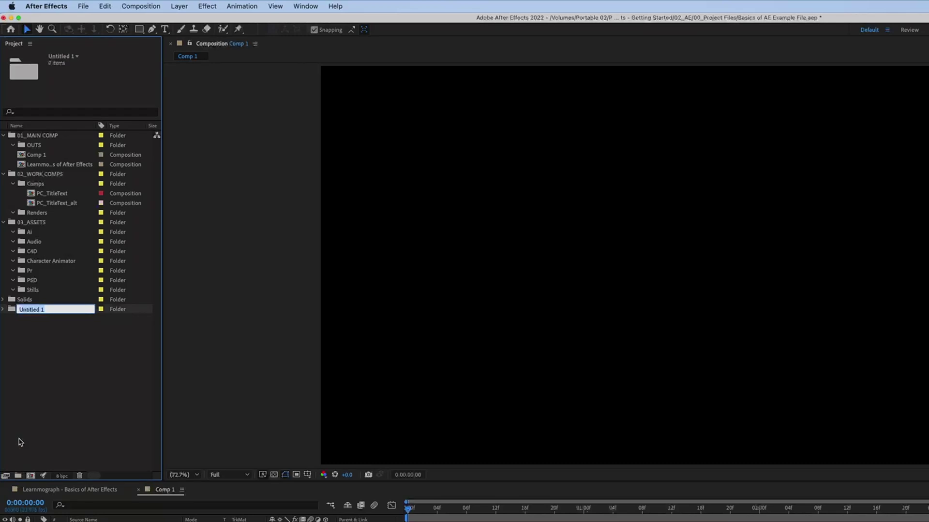
text(Bin 1)
key(Return)
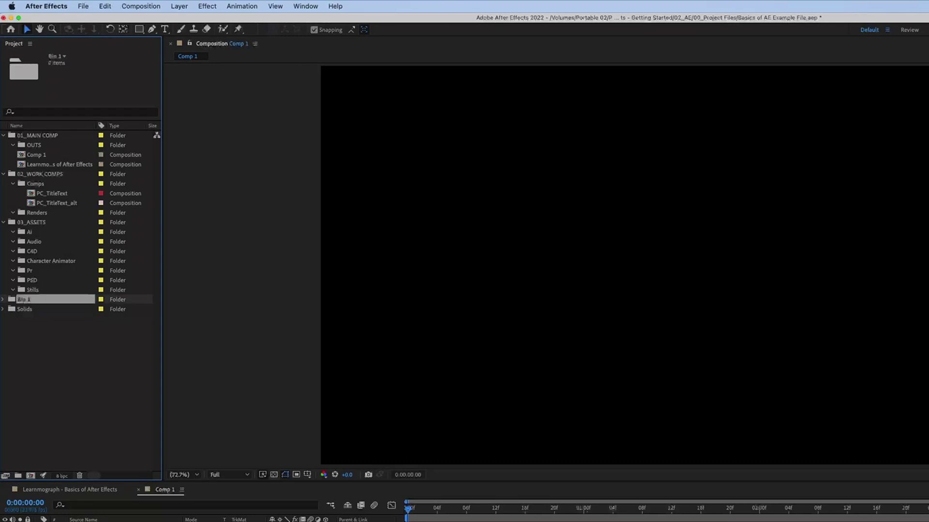
Set the label color of the Ai folder to Blue and of the Bin 1 folder to Green
click(101, 232)
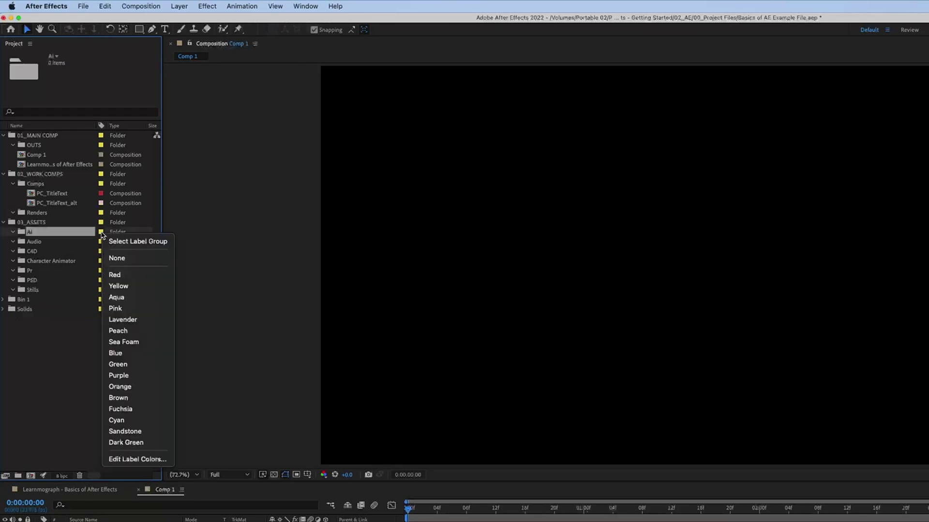
click(116, 354)
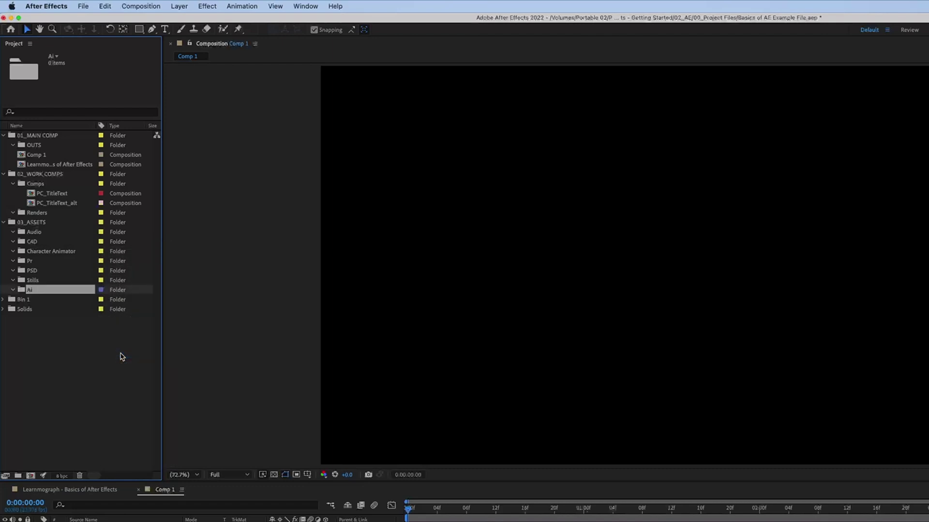
click(101, 300)
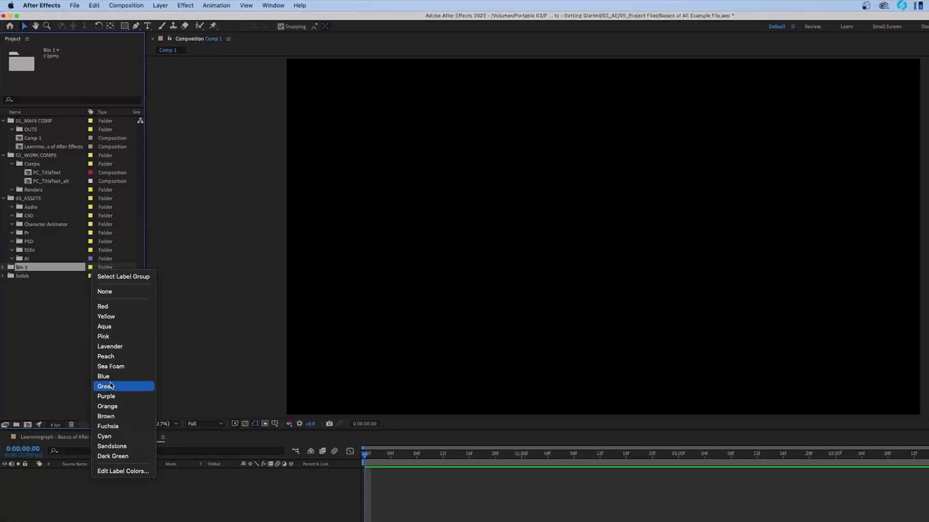
click(111, 386)
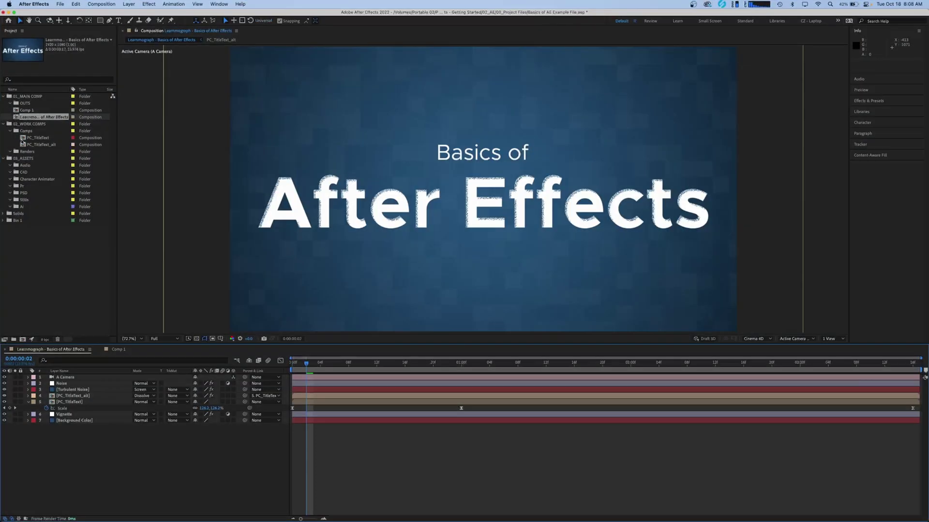
Open the PC_TitleText composition and return to the Learnmograph - Basics of After Effects composition
double_click(24, 139)
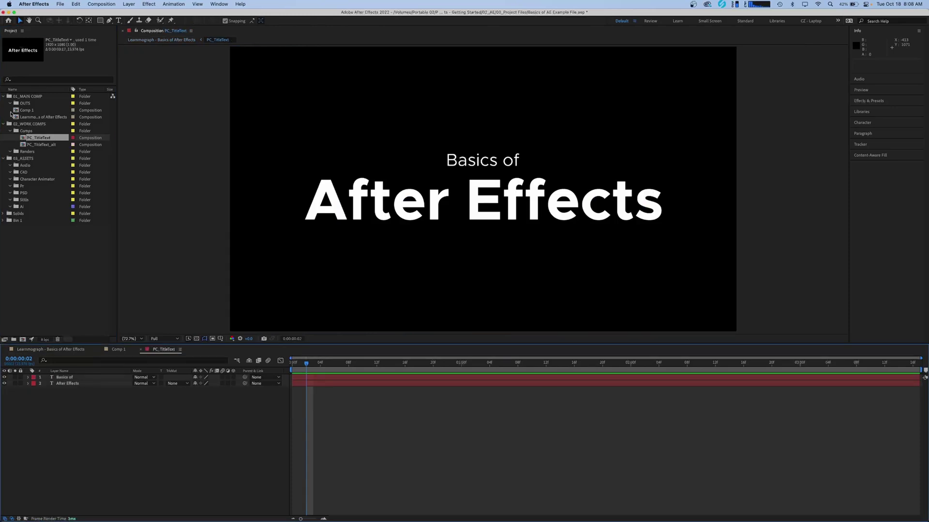
double_click(16, 118)
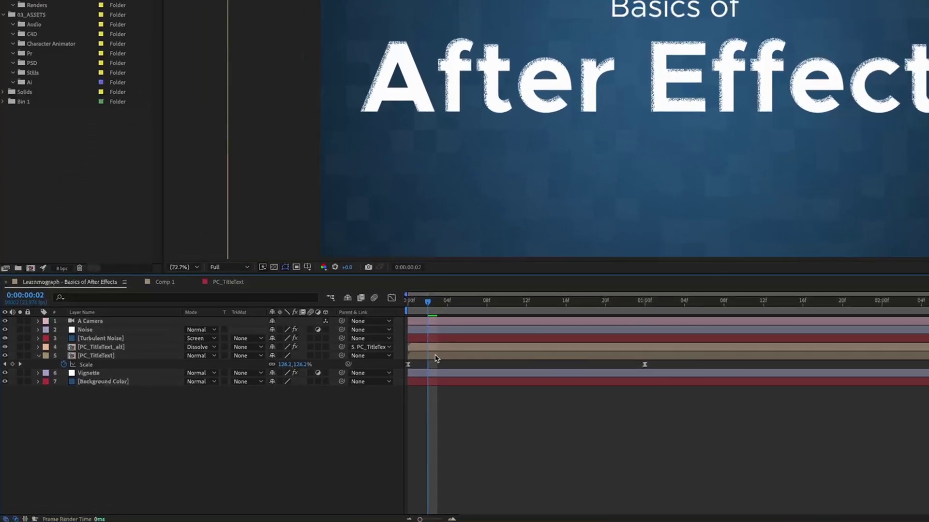
Try shifting the PC_TitleText, Turbulent Noise and Background Color layers a few frames later in the timeline
click(436, 358)
drag(435, 358, 540, 339)
drag(534, 382, 584, 382)
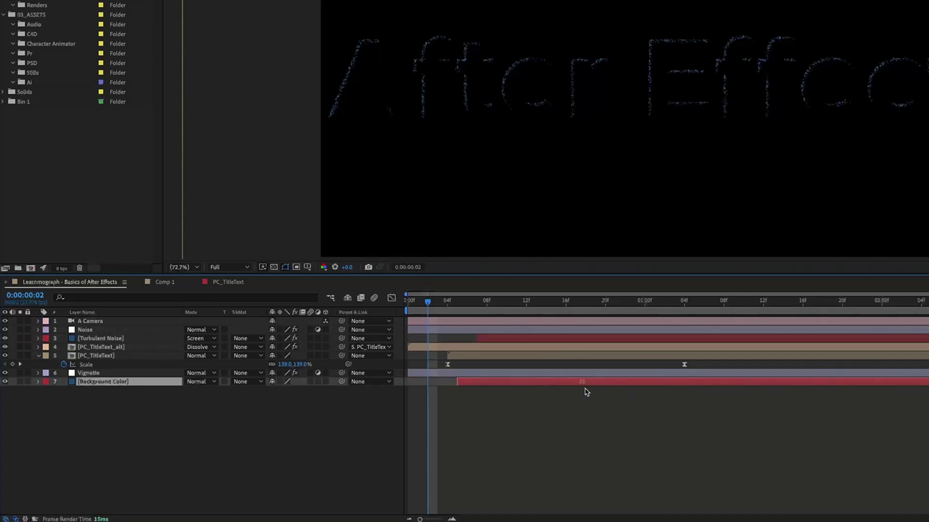
click(447, 364)
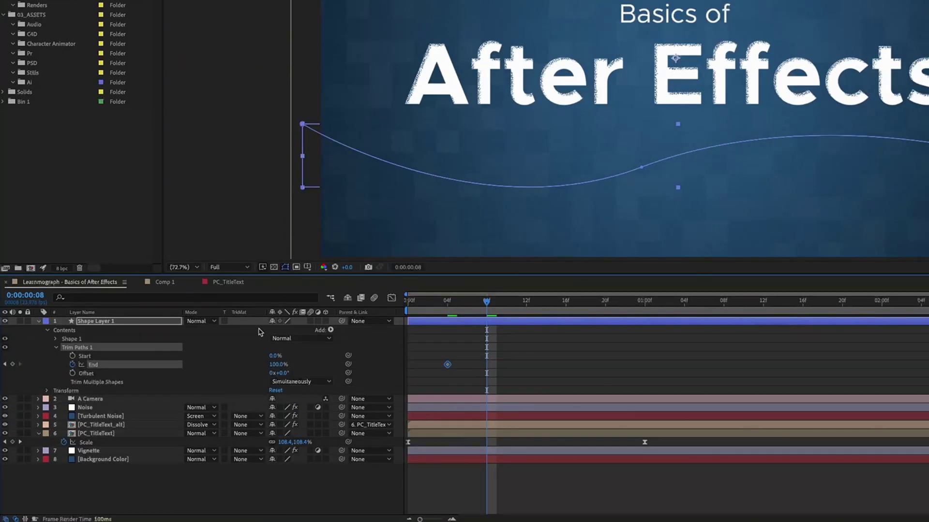
Set the blending mode of the PC_TitleText_alt layer to Dissolve
drag(489, 301, 462, 305)
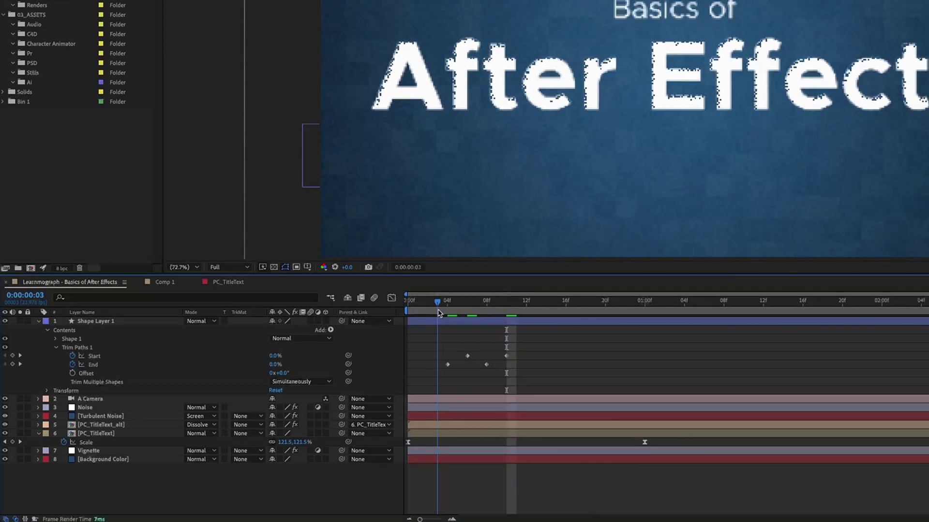
click(198, 424)
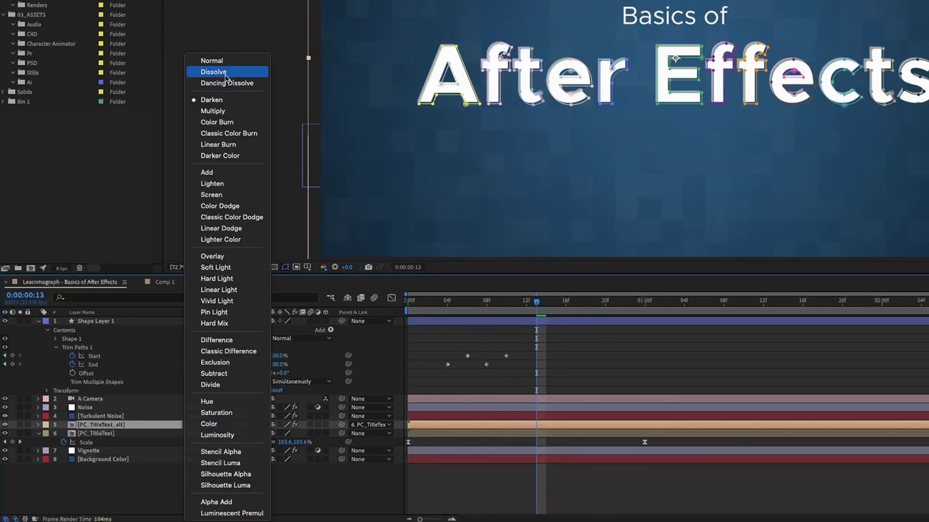
click(203, 77)
click(247, 434)
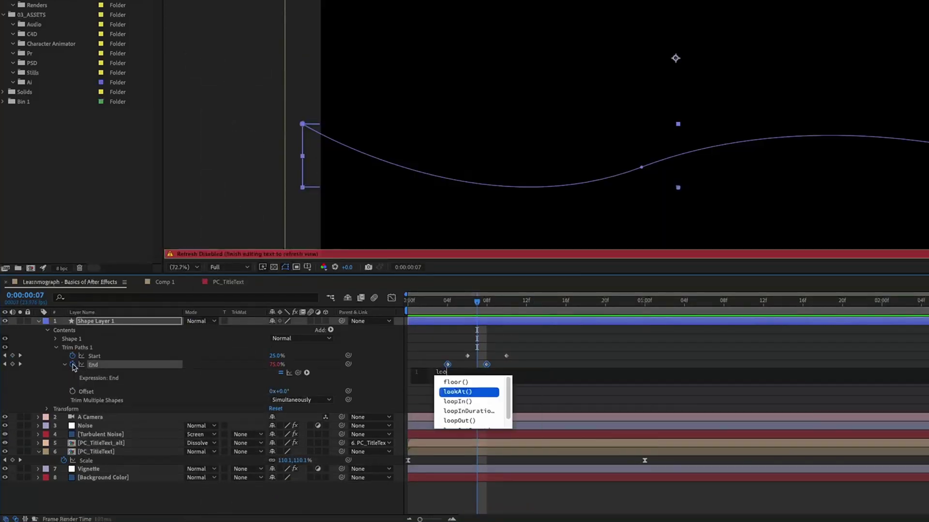
Add a loopOut("cycle") expression to the Trim Paths 1 End property of Shape Layer 1
key(Down)
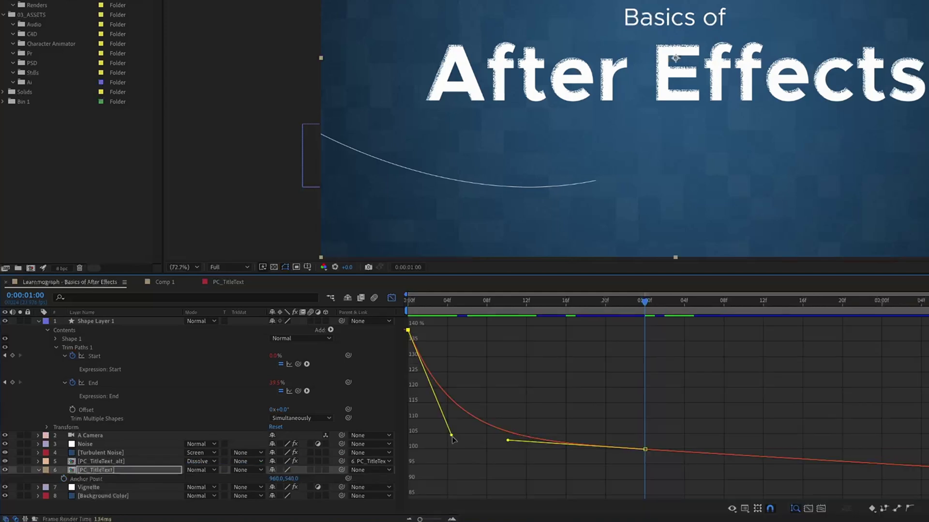
Reshape the easing of the PC_TitleText scale curve by adjusting the handles of its keyframes at 0 and 1 second
drag(453, 436, 454, 454)
drag(680, 433, 631, 472)
drag(508, 440, 483, 442)
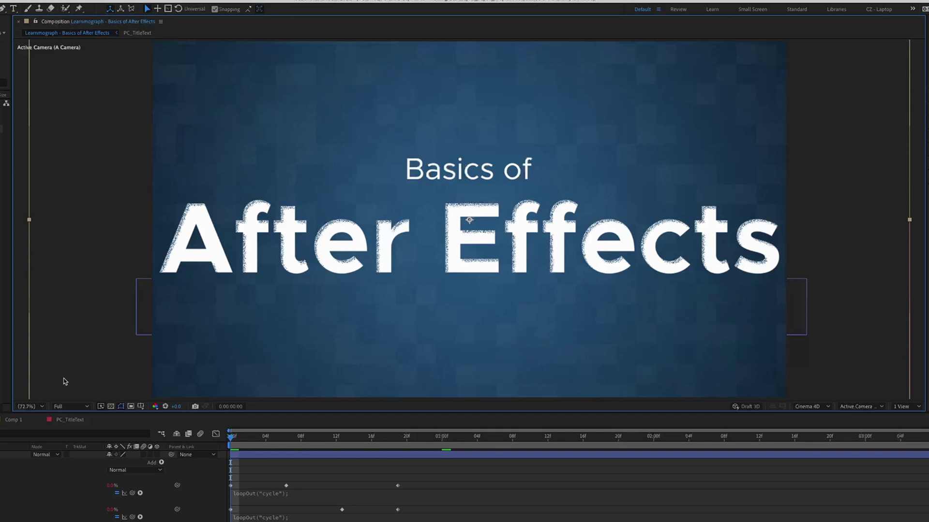
click(36, 409)
click(82, 406)
click(78, 408)
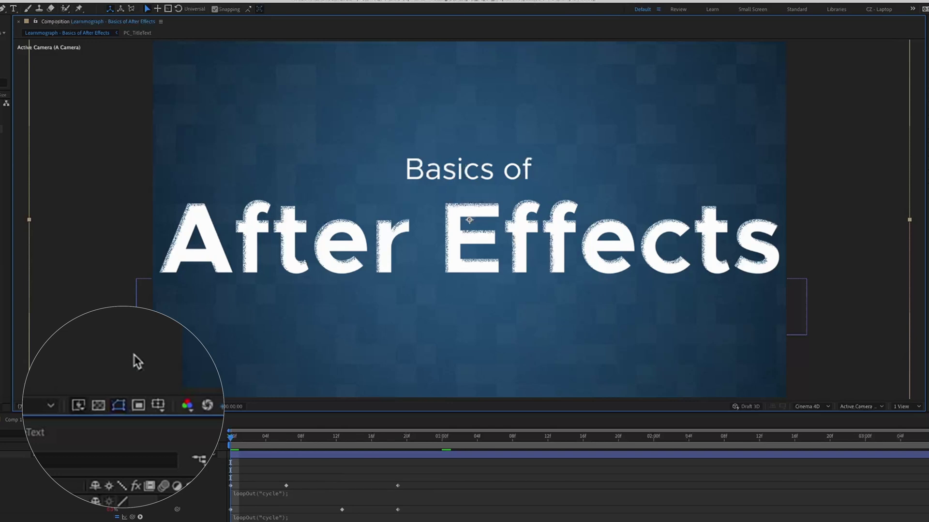
Draw a region of interest over the lower-left part of the title in the composition preview, and turn it off again
click(138, 398)
drag(344, 177, 280, 211)
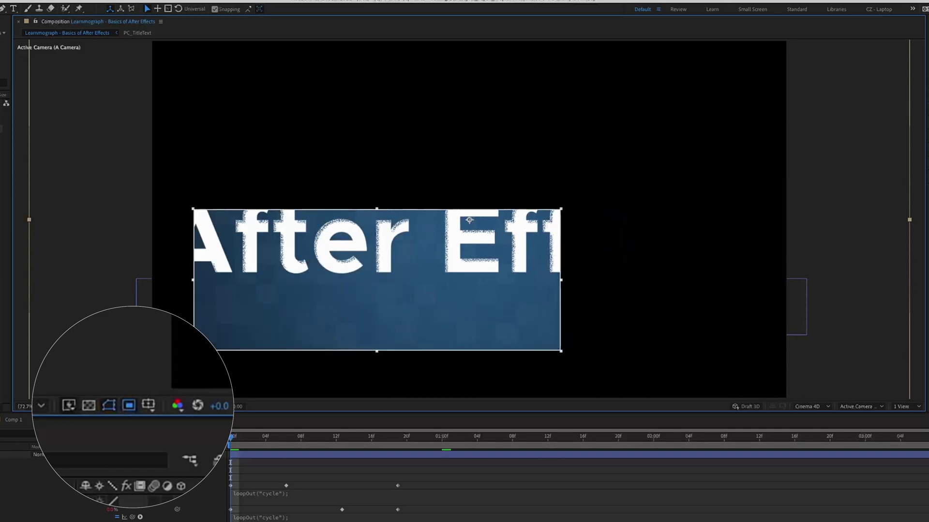
click(111, 406)
Lower the preview exposure to -0.6 and reset it
mouse_move(189, 405)
mouse_down()
mouse_move(209, 406)
mouse_move(175, 407)
mouse_up()
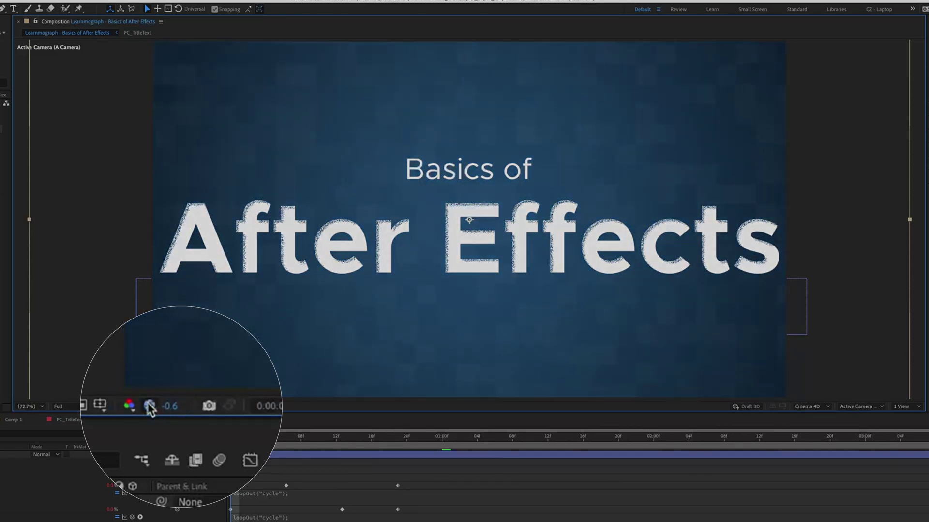
click(150, 406)
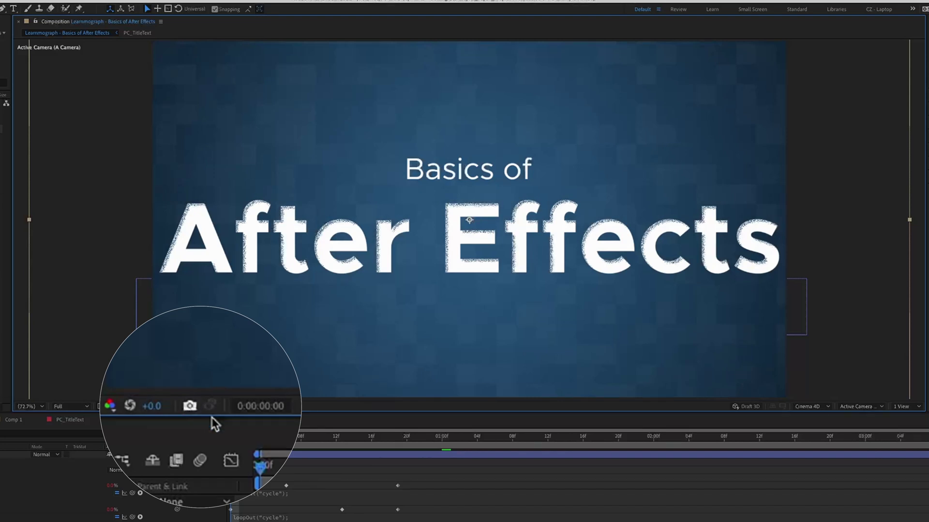
Play the animation up to 0:00:00:22, and take a snapshot of that frame to compare with the current view
key(space)
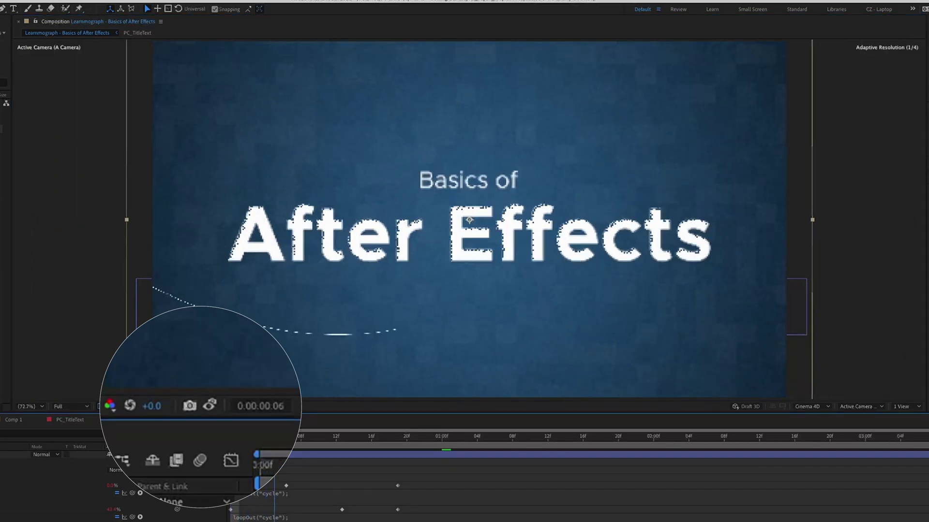
key(space)
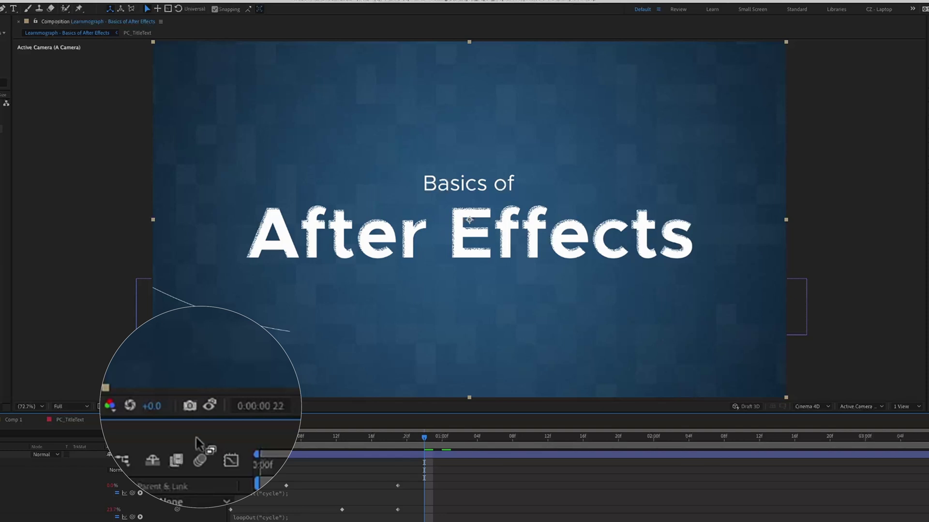
click(190, 405)
click(211, 407)
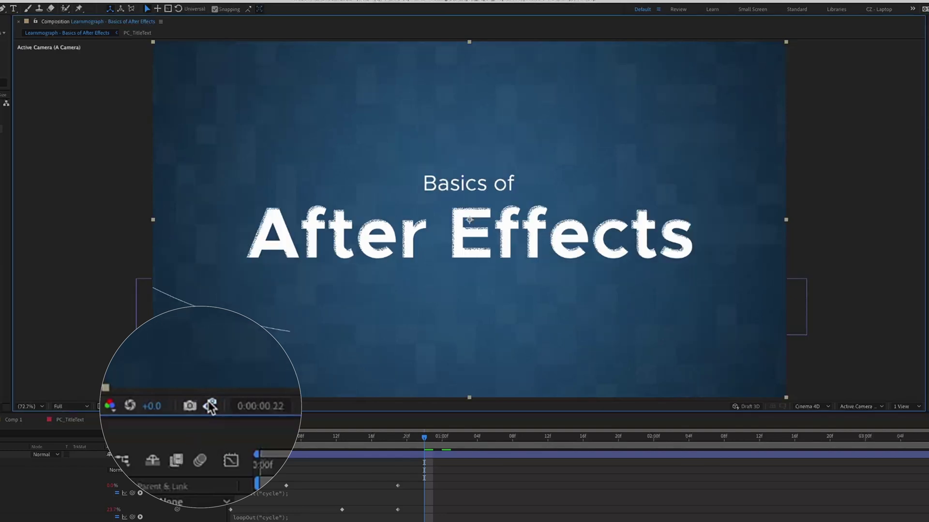
click(211, 407)
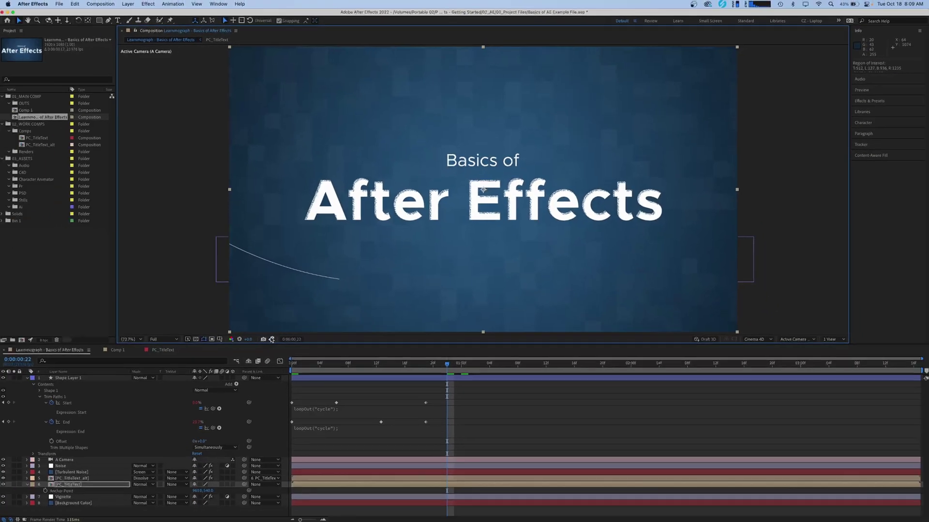
click(271, 340)
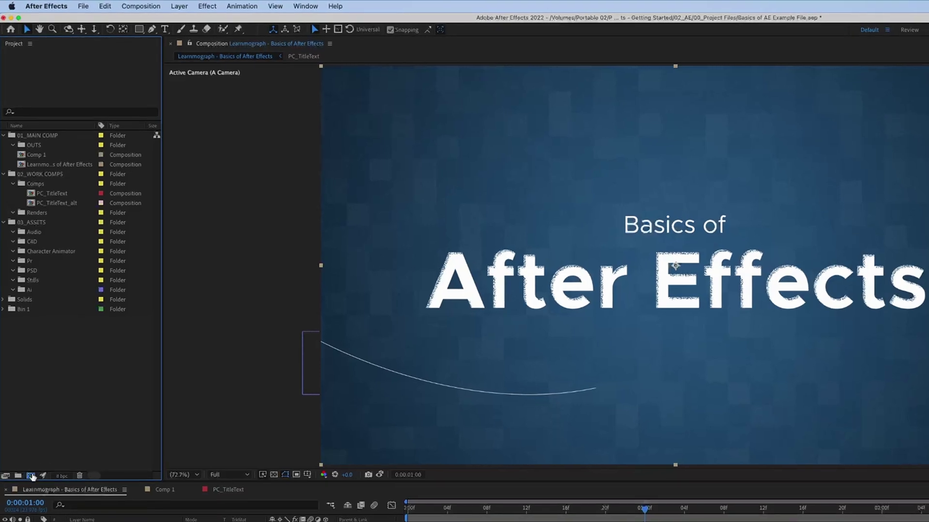
Start a new composition with the HDTV 1080 24 preset
click(31, 476)
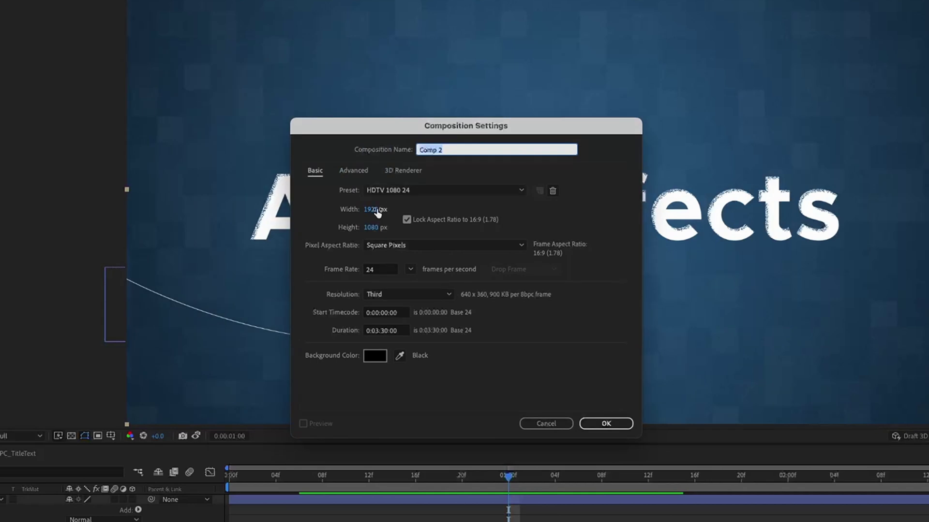
click(415, 193)
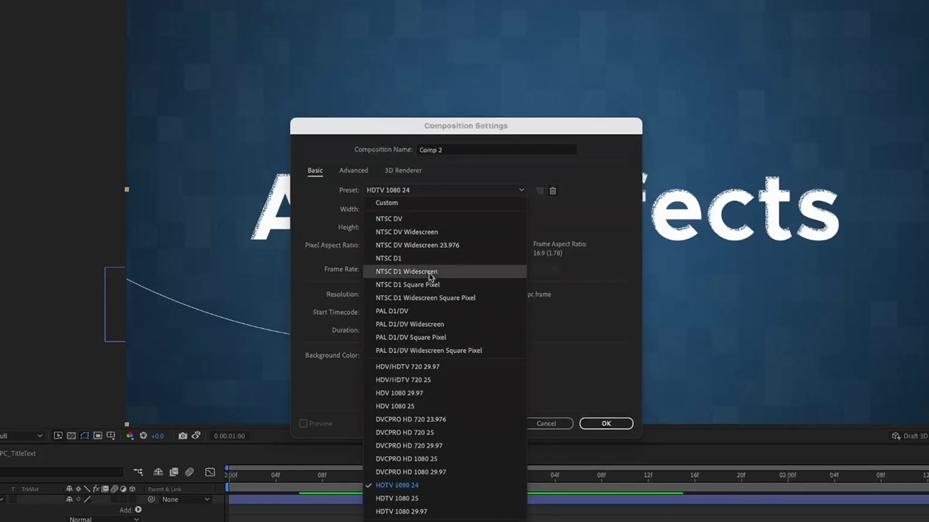
click(578, 212)
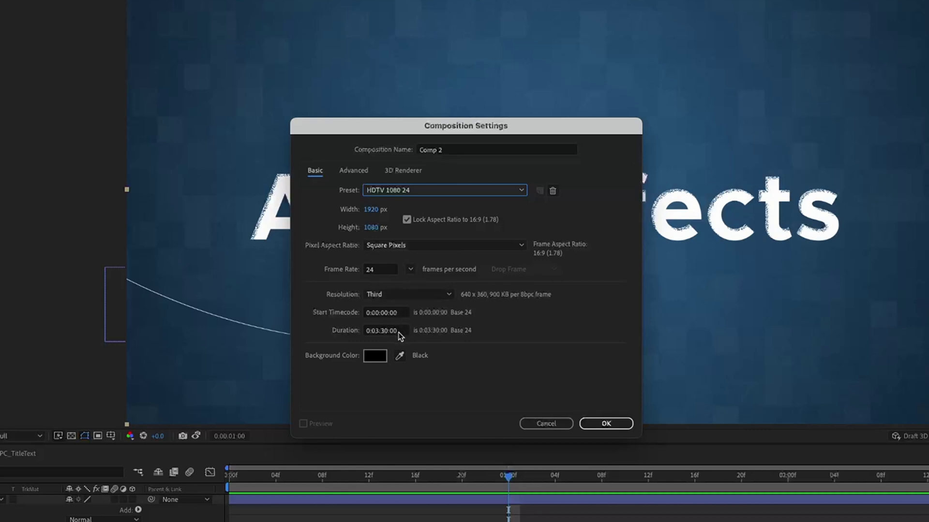
Set the new composition's motion blur to a shutter angle of 180° and a shutter phase of -90°
click(344, 172)
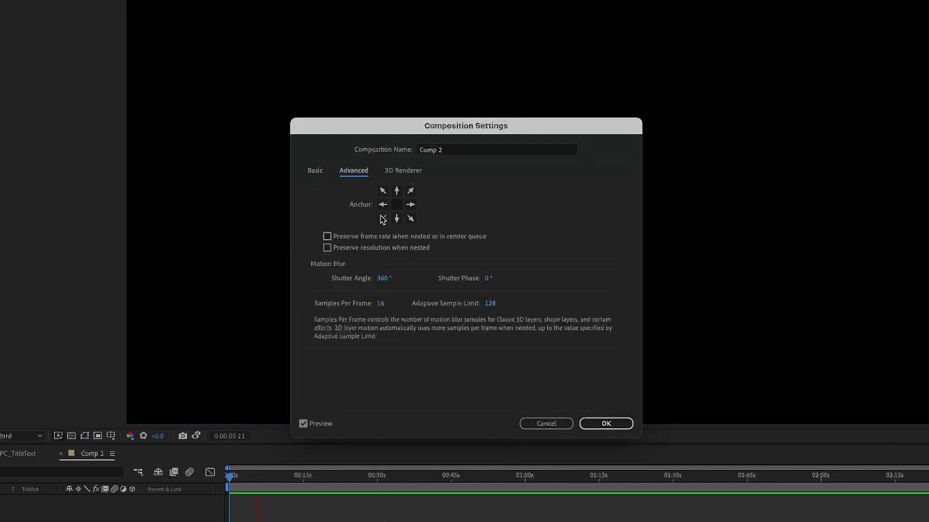
click(386, 285)
text(18)
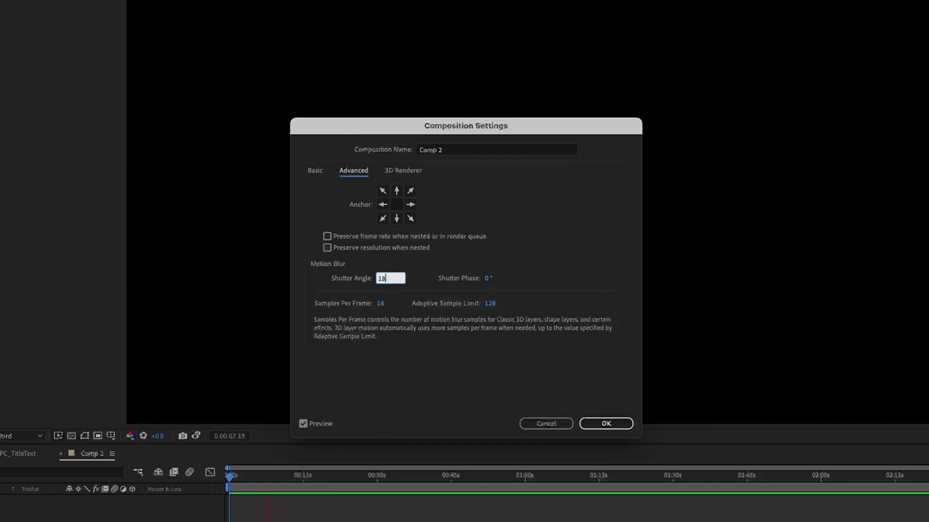
key(Tab)
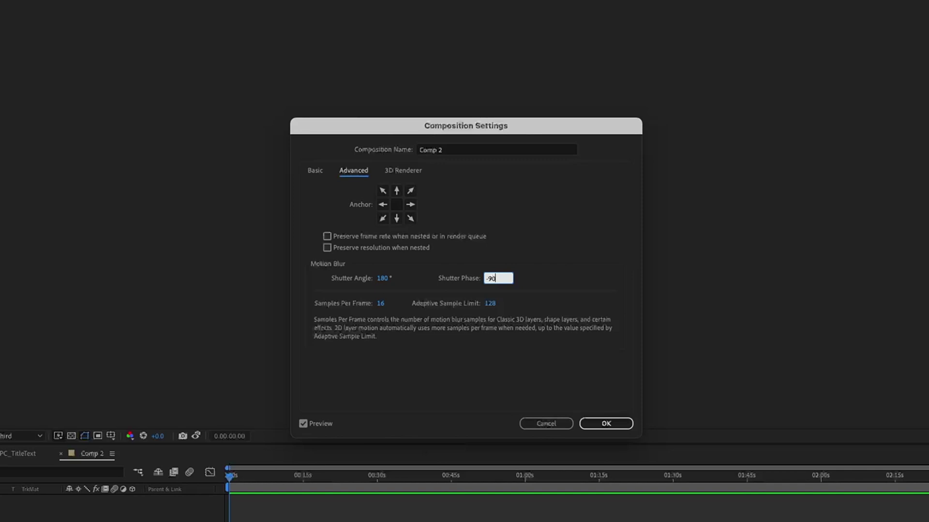
key(Tab)
Switch the composition's 3D renderer to Cinema 4D, return it to Classic 3D, and create the composition
click(401, 169)
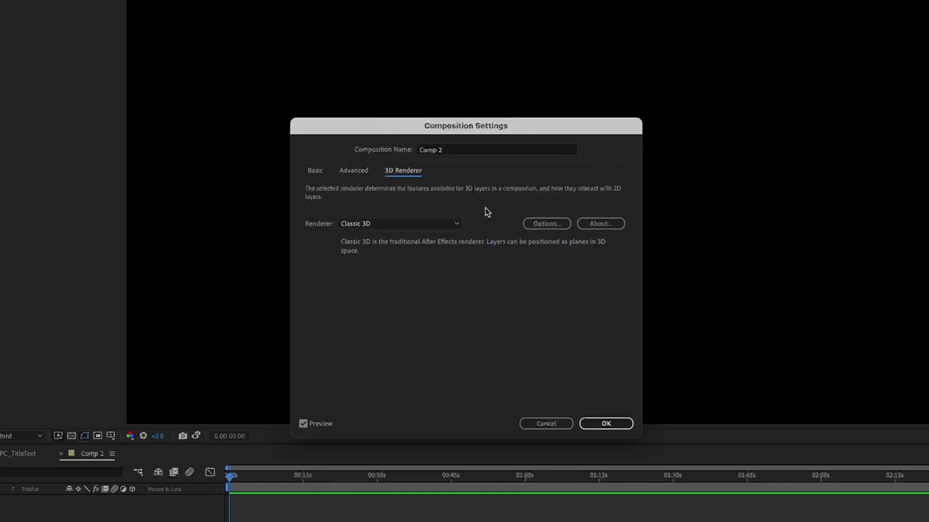
click(454, 224)
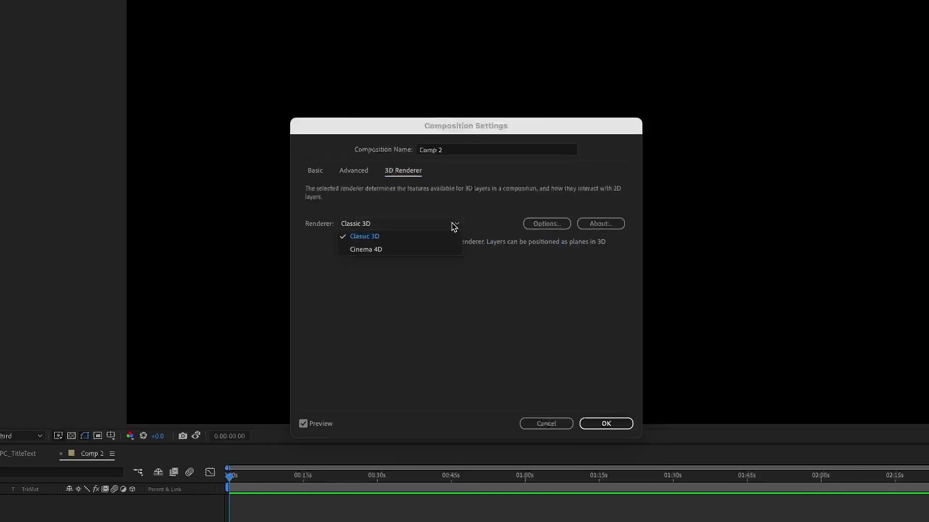
click(413, 247)
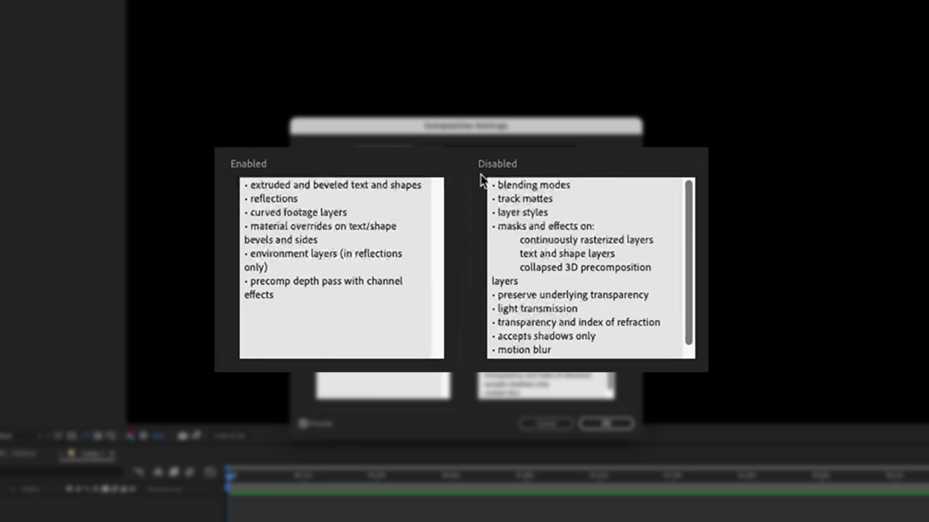
click(415, 224)
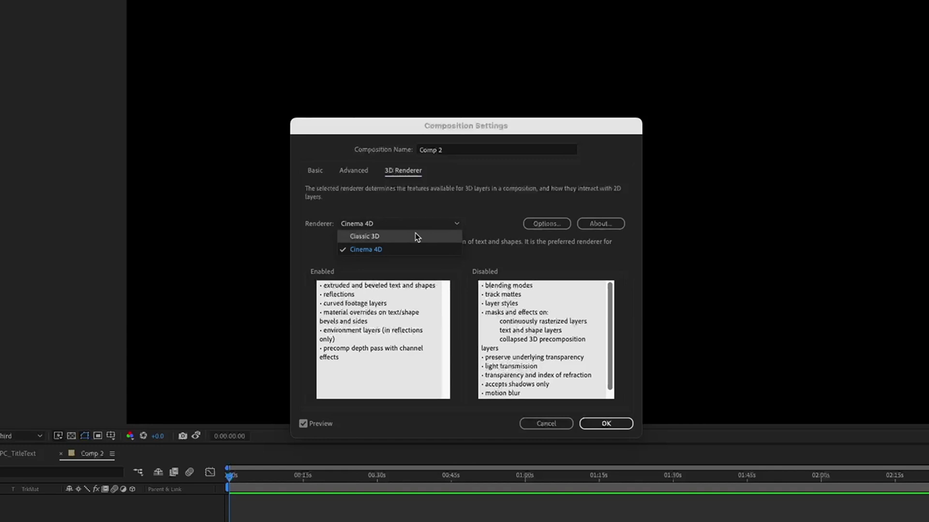
click(415, 236)
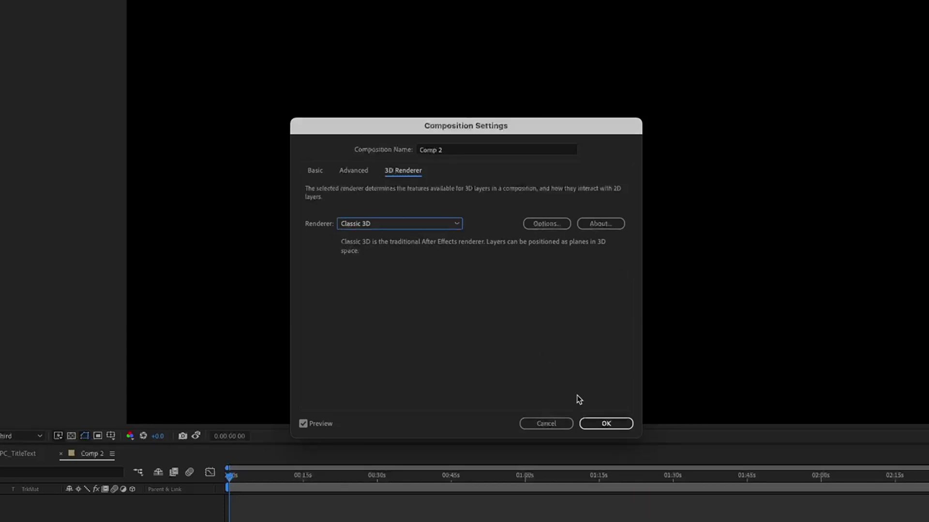
click(602, 424)
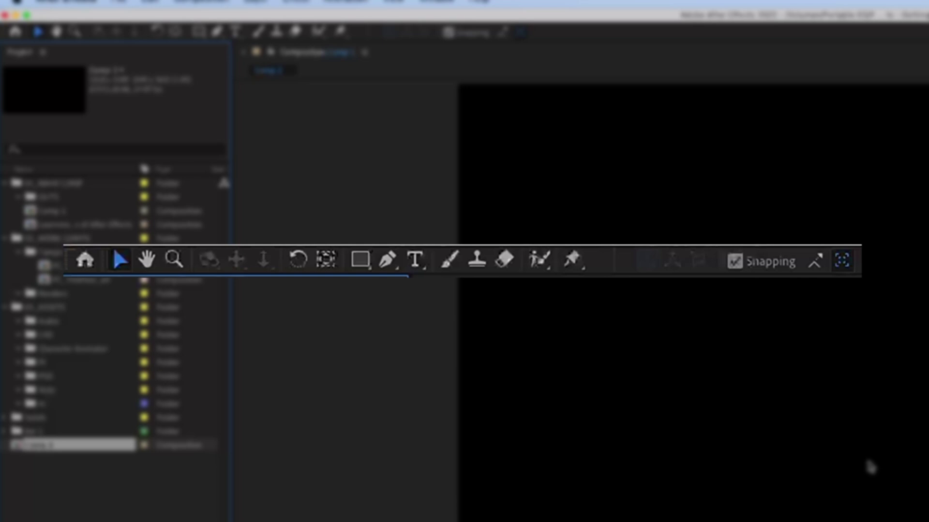
Activate the Rectangle tool to view its fill and stroke options, and return to the Selection tool
key(q)
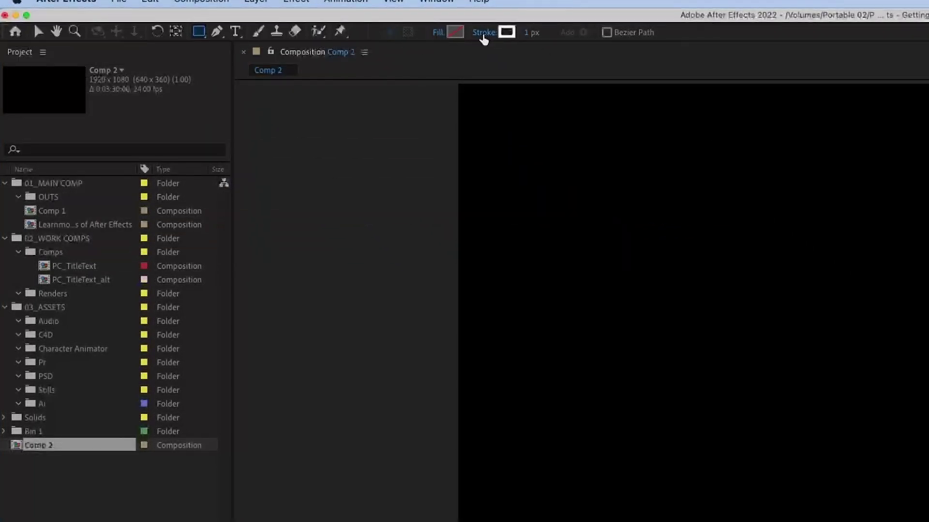
click(35, 33)
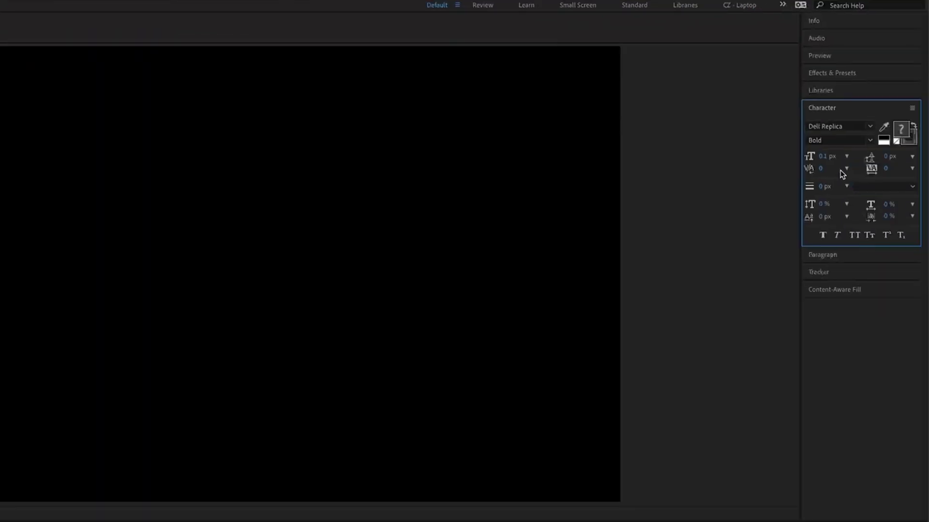
Dock the Character panel in its own group below the other side panels, and group the Paragraph panel with it as a tab
click(847, 110)
drag(846, 108, 852, 519)
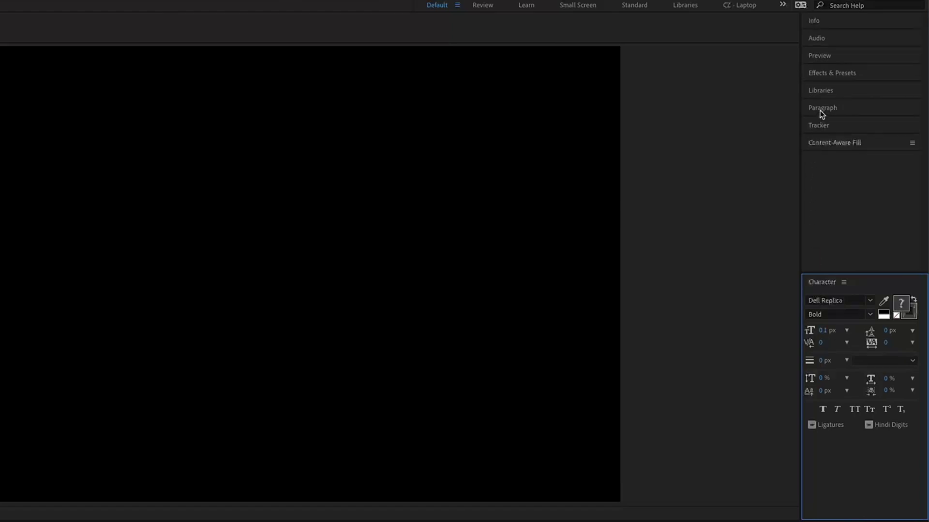
drag(821, 112, 859, 378)
click(827, 286)
click(869, 282)
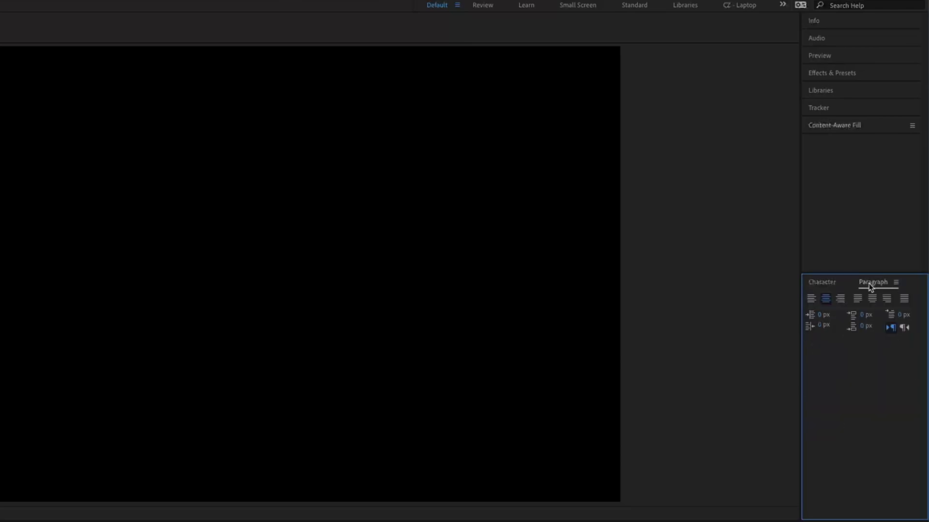
Expand Effects & Presets and browse its effect categories
click(832, 81)
drag(925, 102, 925, 206)
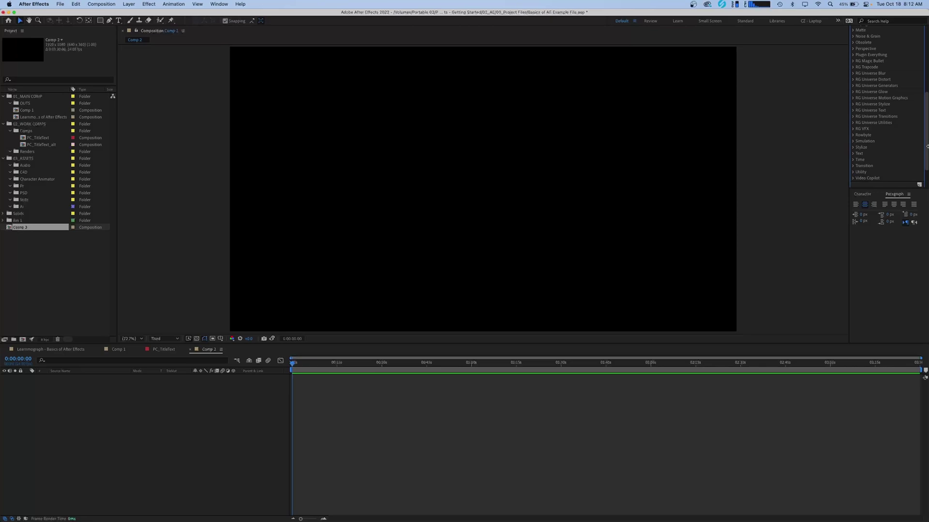